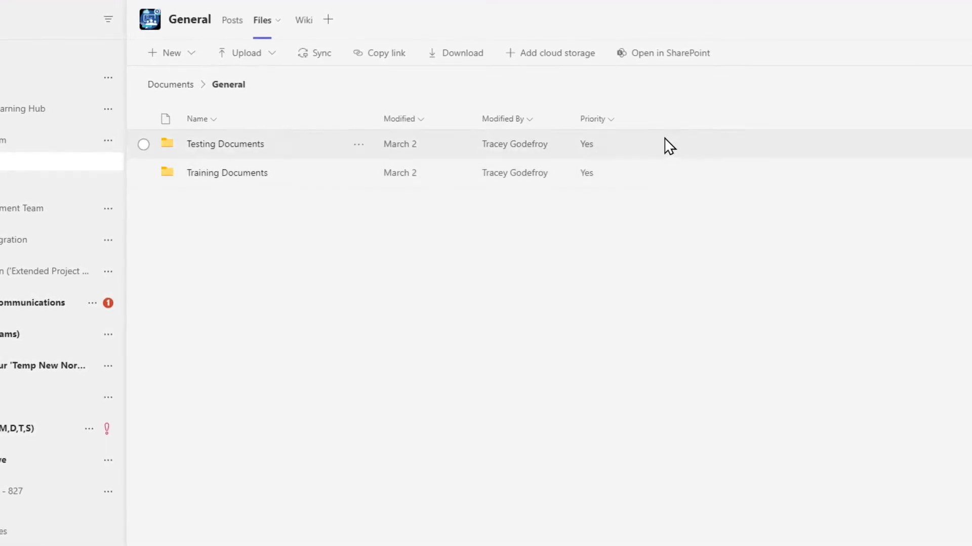
Open the General channel's files in SharePoint and go to the Excel Files folder inside Training Documents
{"action": "left_click", "coordinate": [658, 58]}
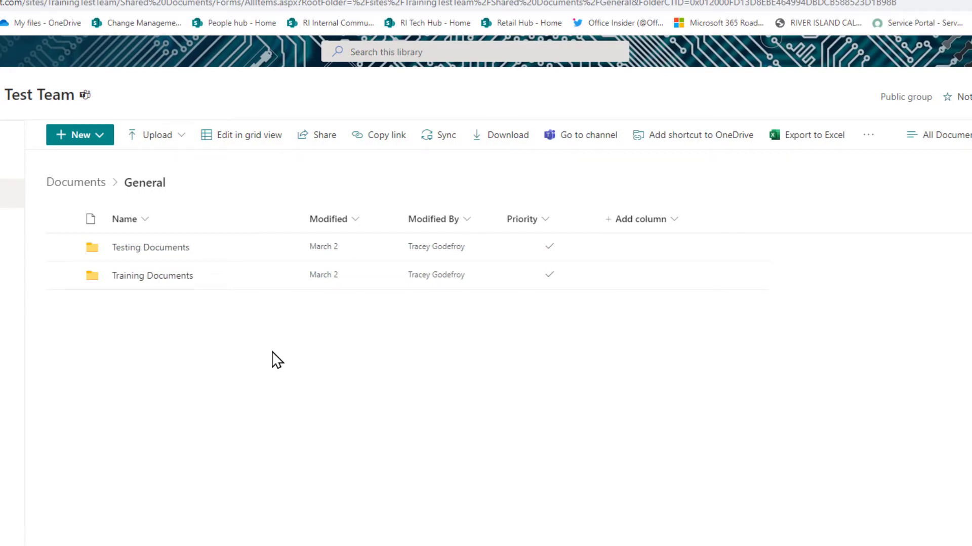
{"action": "left_click", "coordinate": [141, 273]}
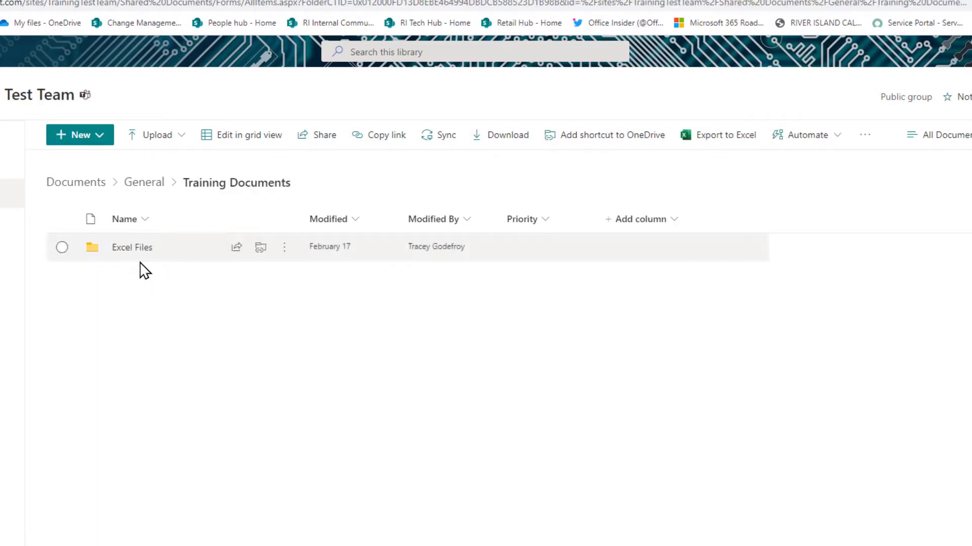
{"action": "left_click", "coordinate": [129, 249]}
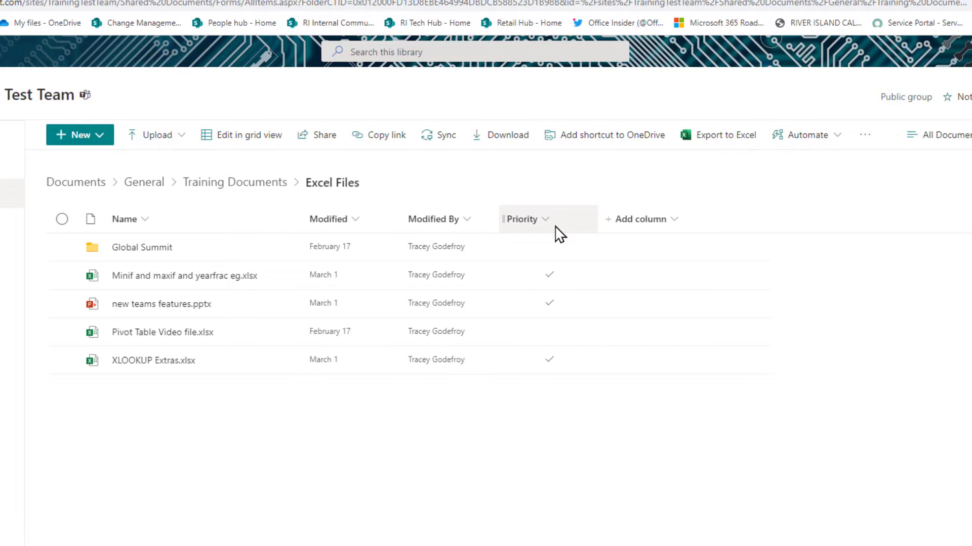
Start a new Choice column named Status with the choices In Progress, Approved and On Hold
{"action": "left_click", "coordinate": [646, 232]}
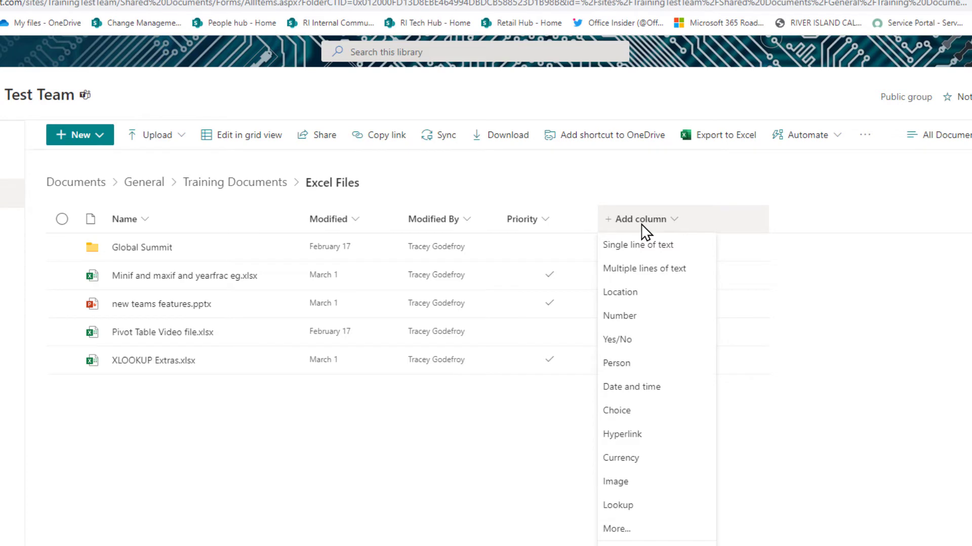
{"action": "left_click", "coordinate": [623, 410]}
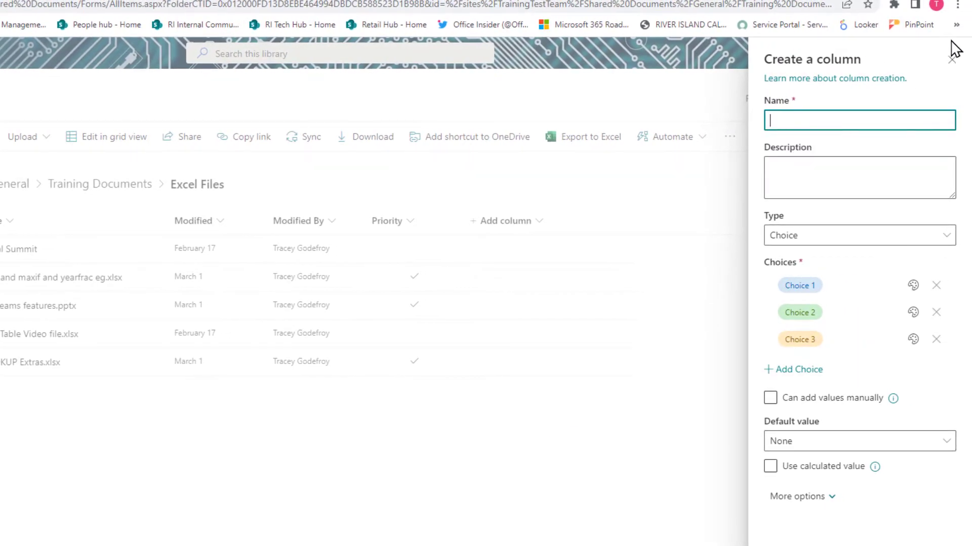
{"action": "type", "text": "Status"}
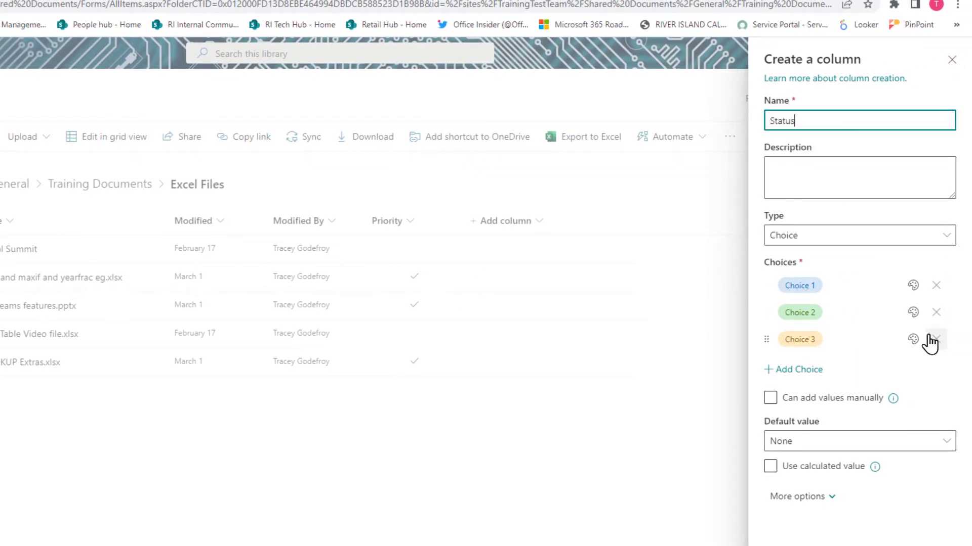
{"action": "left_click", "coordinate": [800, 163]}
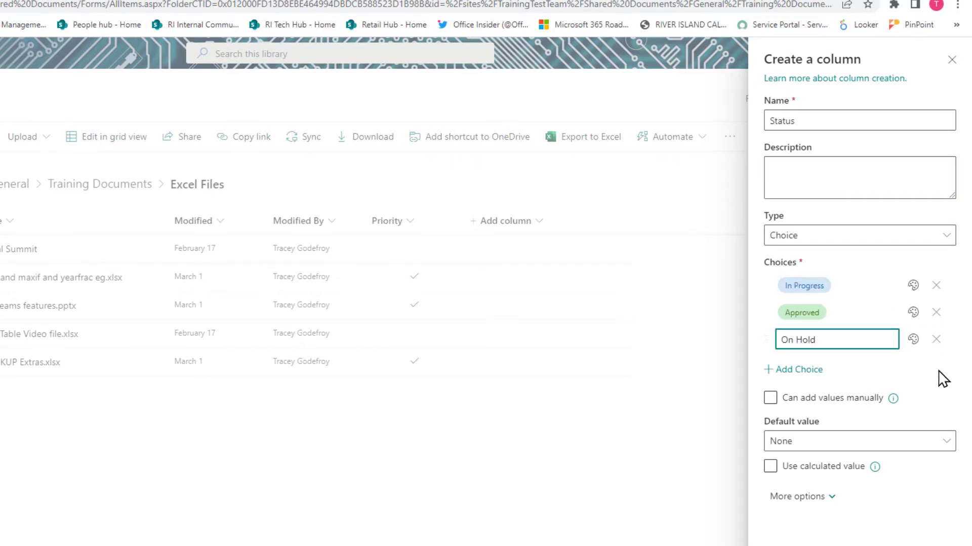
{"action": "left_click", "coordinate": [940, 378]}
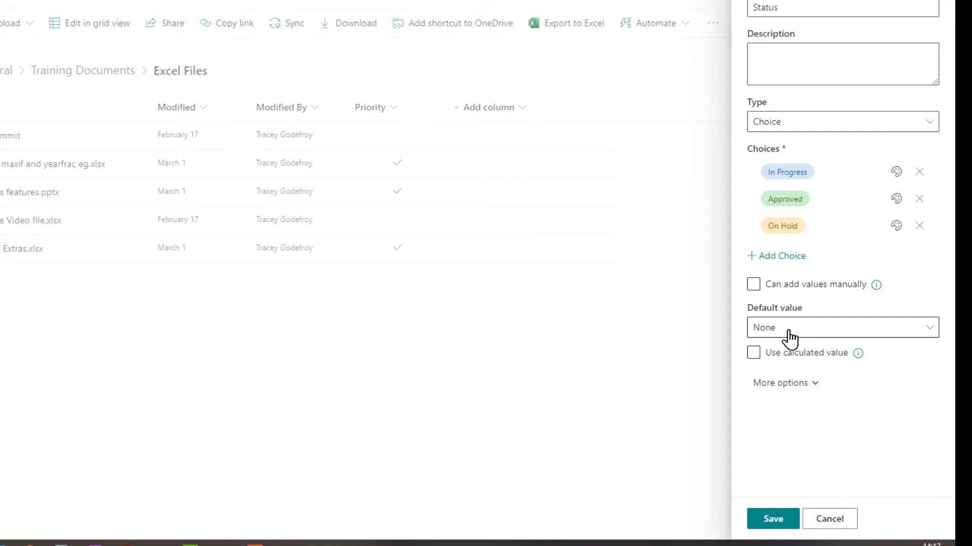
Set the Status column's default value to In Progress and save the column
{"action": "left_click", "coordinate": [790, 336]}
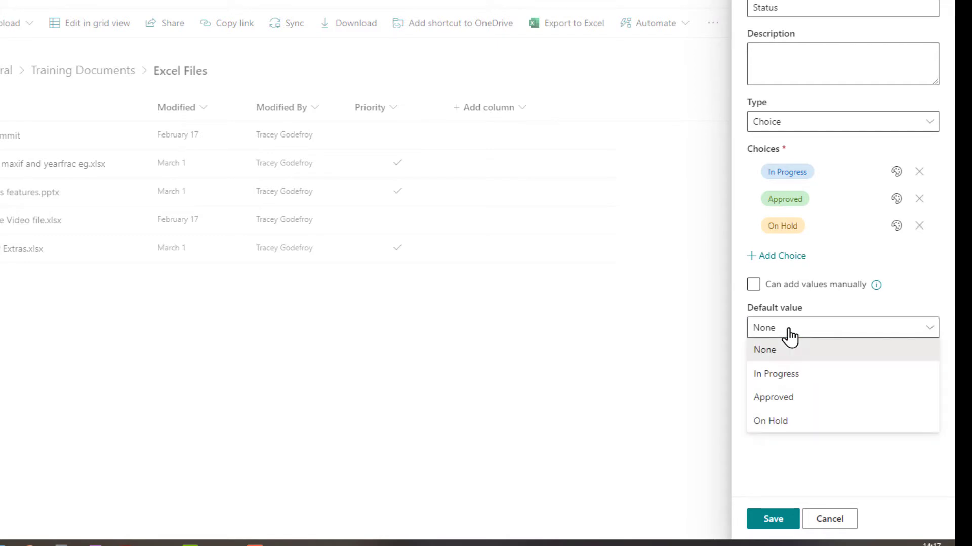
{"action": "left_click", "coordinate": [796, 377]}
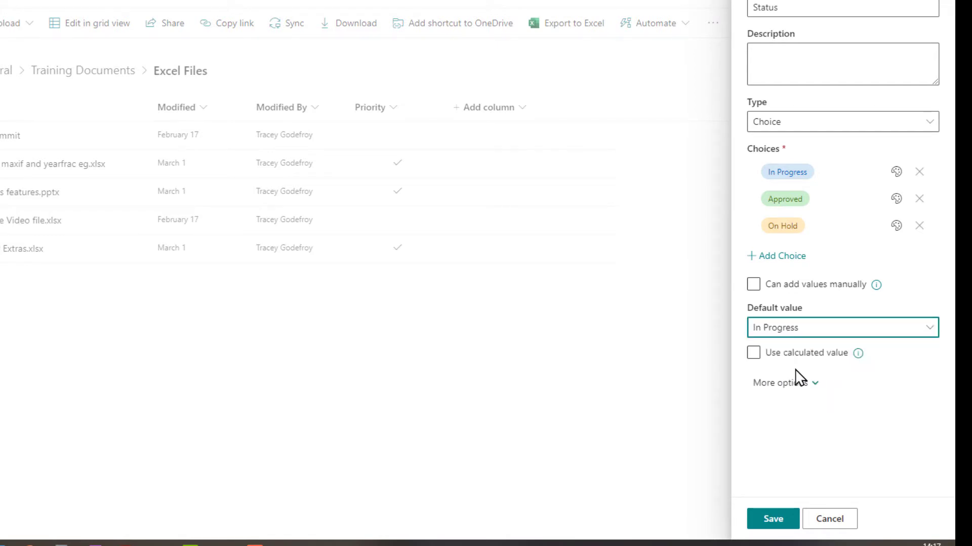
{"action": "left_click", "coordinate": [759, 521]}
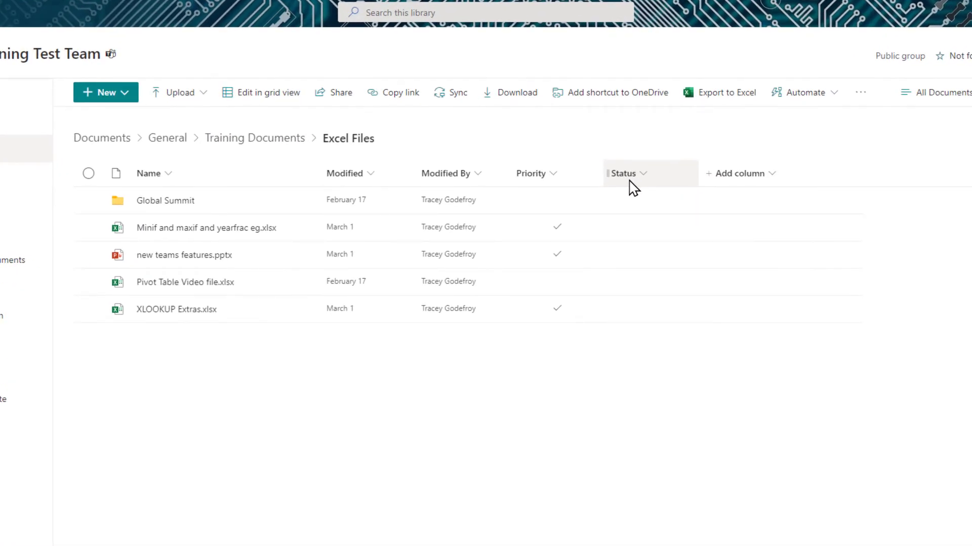
Switch the library to grid editing and set the Global Summit folder's Status to In Progress
{"action": "left_click", "coordinate": [282, 104]}
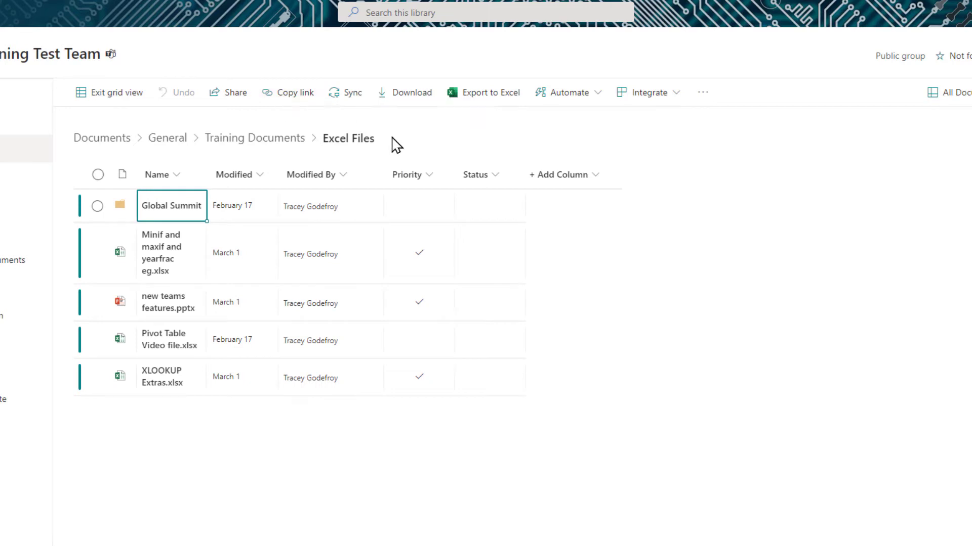
{"action": "left_click", "coordinate": [510, 213]}
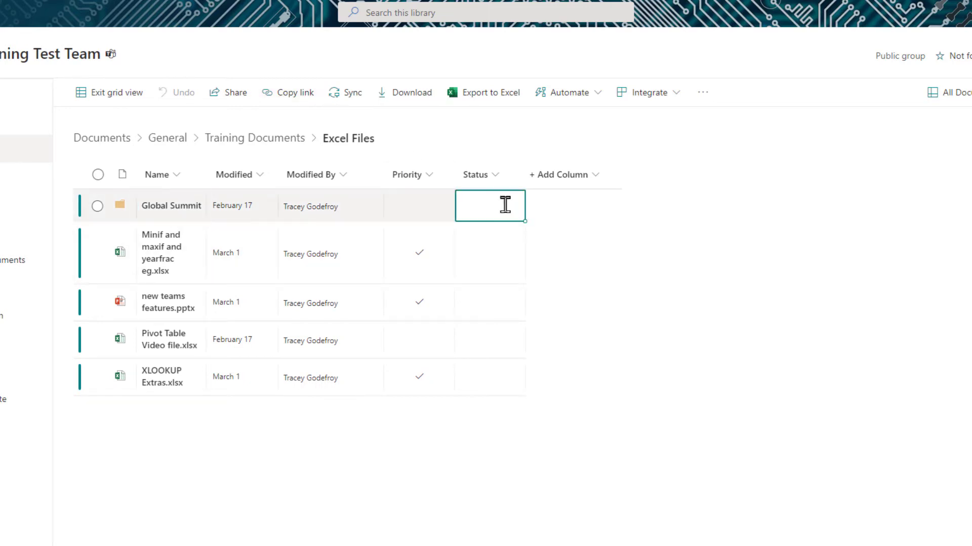
{"action": "left_click", "coordinate": [481, 201]}
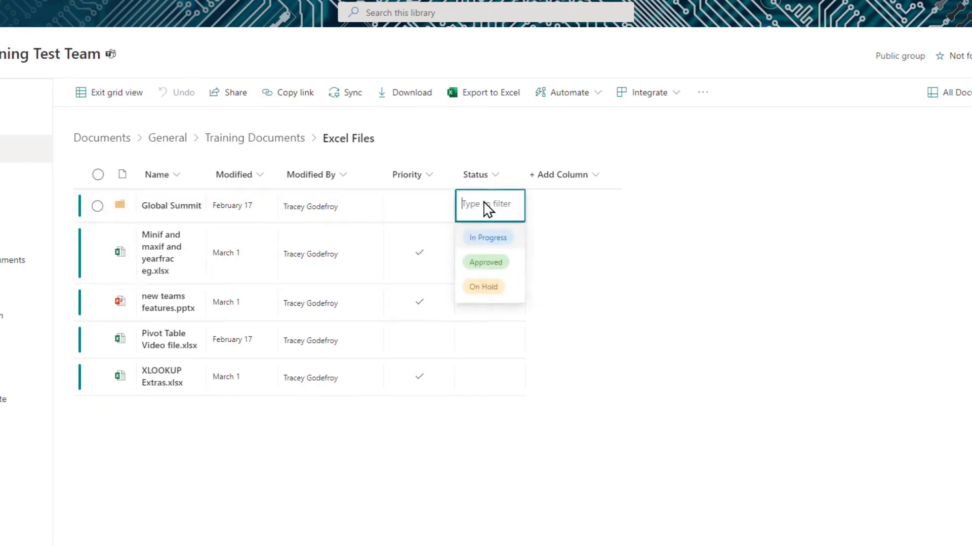
{"action": "left_click", "coordinate": [499, 240]}
Set the Status of Minif and maxif and yearfrac eg.xlsx and new teams features.pptx to Approved
{"action": "left_click", "coordinate": [495, 261]}
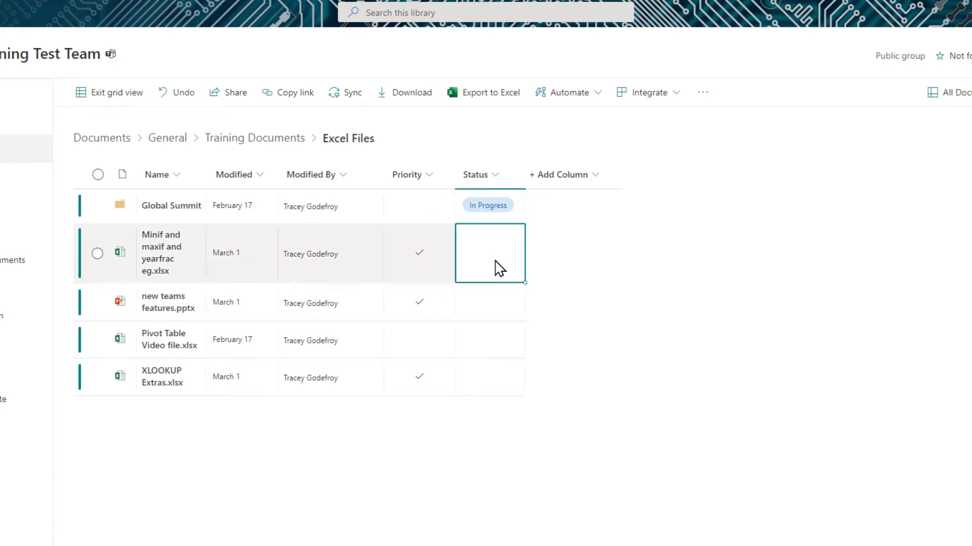
{"action": "left_click", "coordinate": [508, 252]}
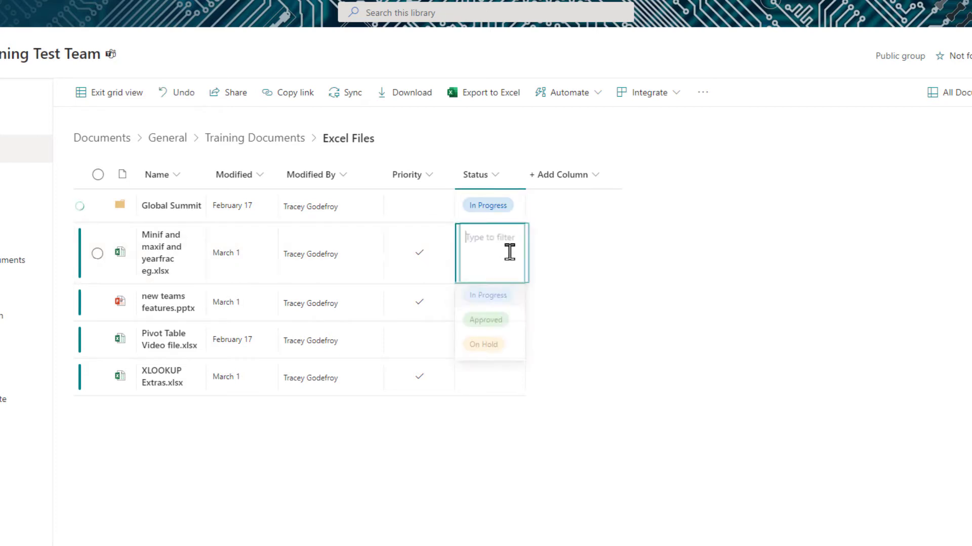
{"action": "left_click", "coordinate": [496, 328]}
{"action": "left_click", "coordinate": [484, 308]}
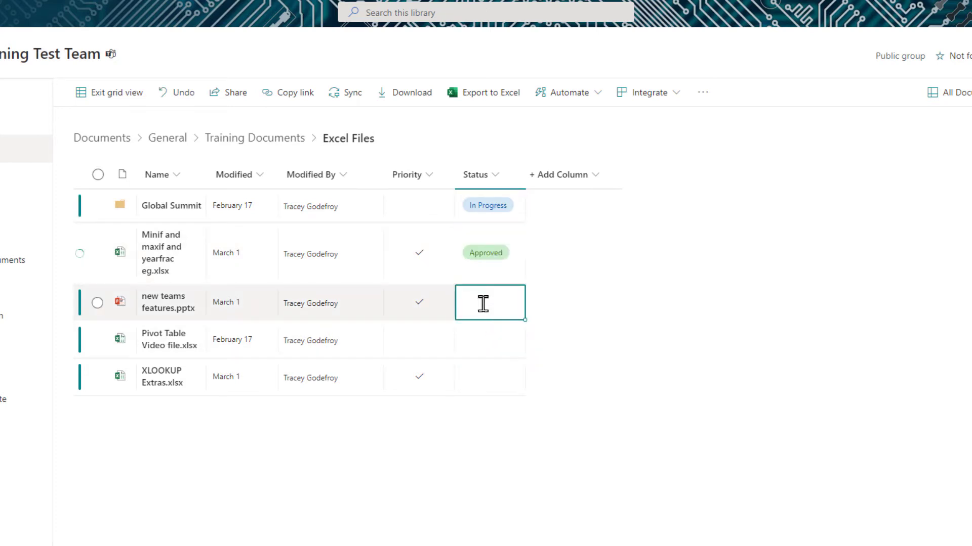
{"action": "left_click", "coordinate": [486, 306]}
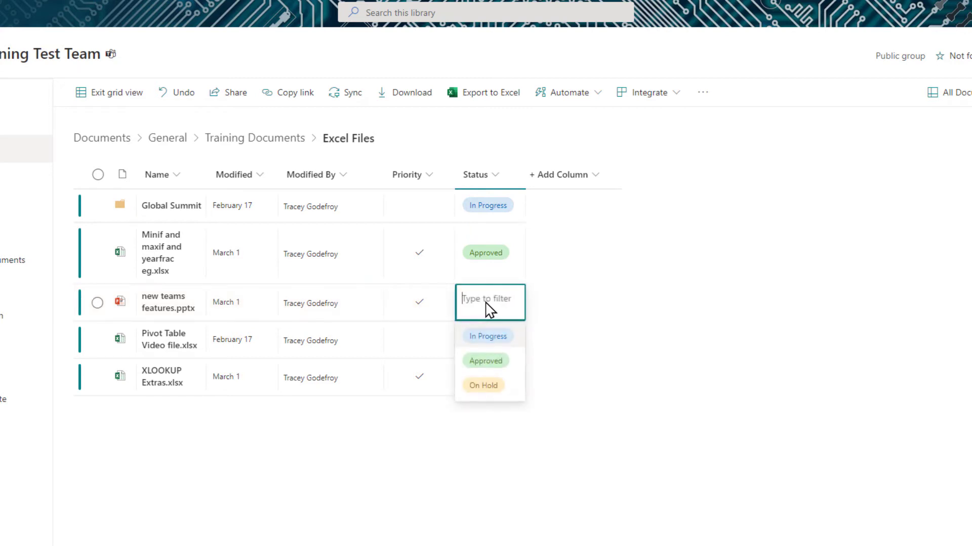
{"action": "left_click", "coordinate": [490, 362]}
Set the Status of Pivot Table Video file.xlsx to On Hold and XLOOKUP Extras.xlsx to In Progress
{"action": "left_click", "coordinate": [486, 346]}
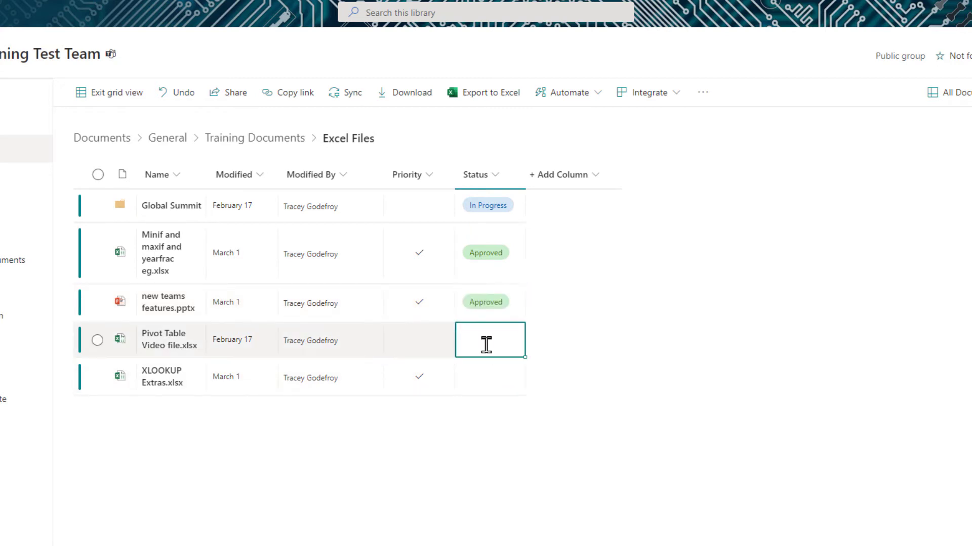
{"action": "left_click", "coordinate": [487, 346]}
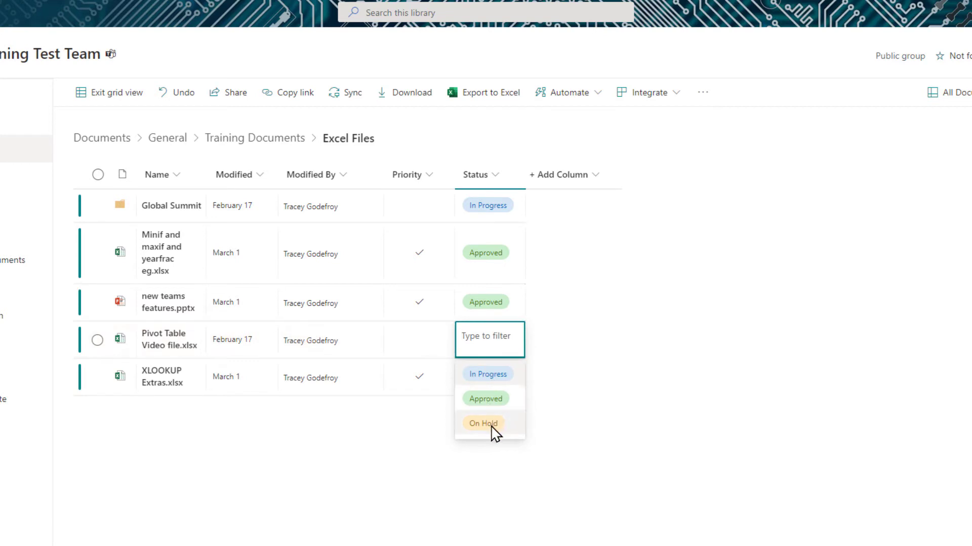
{"action": "left_click", "coordinate": [493, 425]}
{"action": "left_click", "coordinate": [484, 377]}
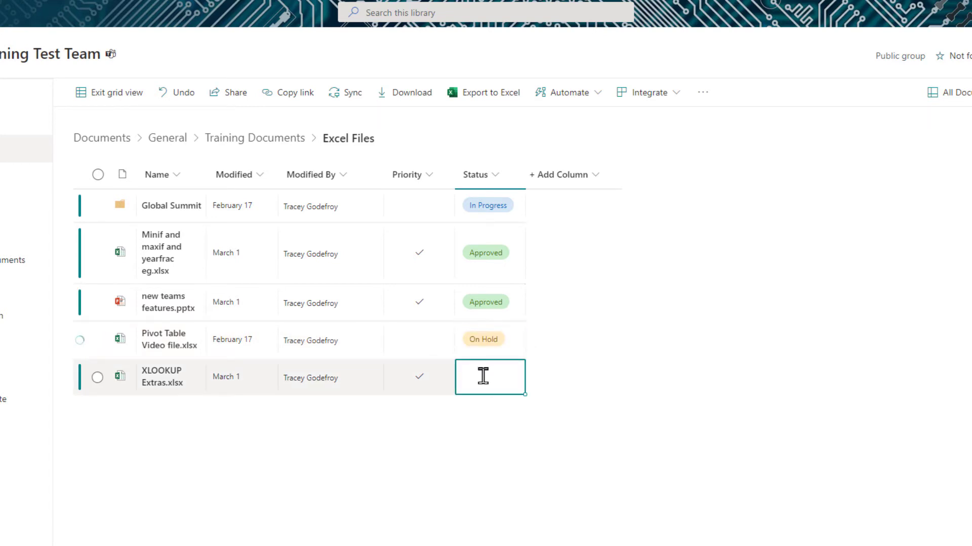
{"action": "left_click", "coordinate": [485, 384]}
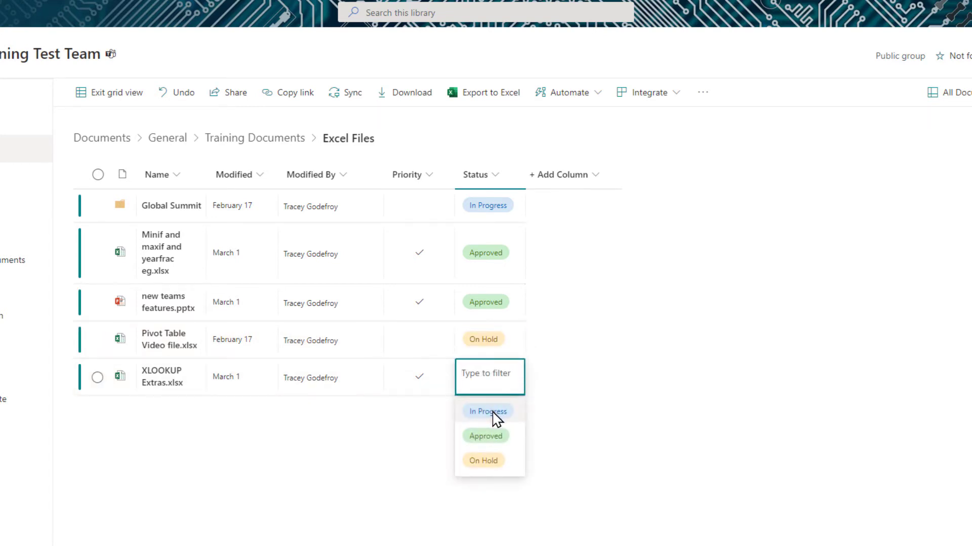
{"action": "left_click", "coordinate": [492, 412]}
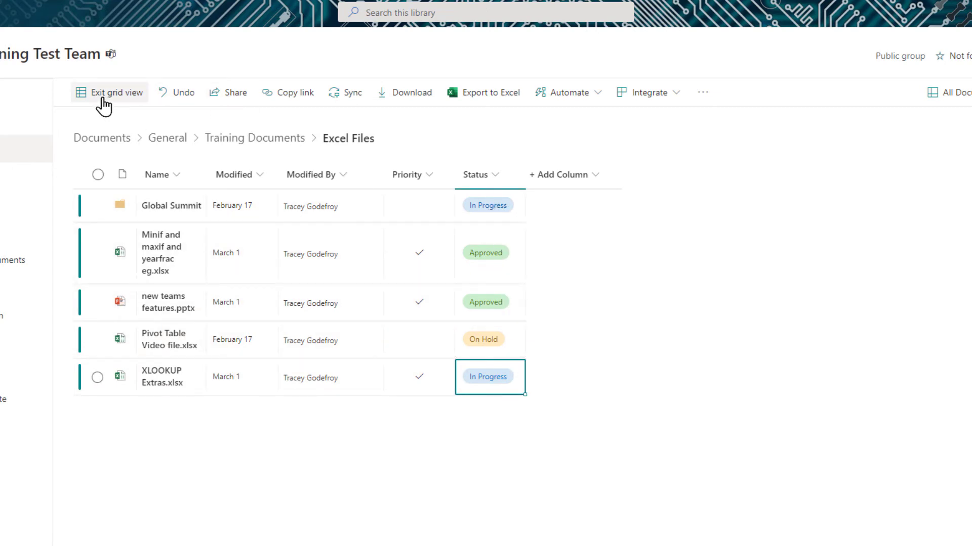
Tick Priority for the Global Summit folder, fill it down to all the files below, and leave grid editing
{"action": "left_click", "coordinate": [434, 217]}
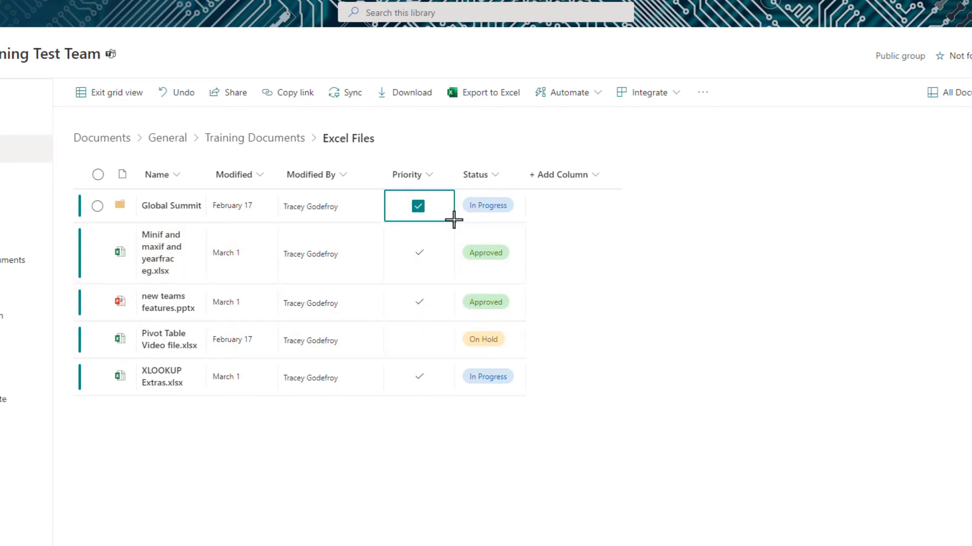
{"action": "left_click_drag", "start_coordinate": [454, 220], "coordinate": [429, 390]}
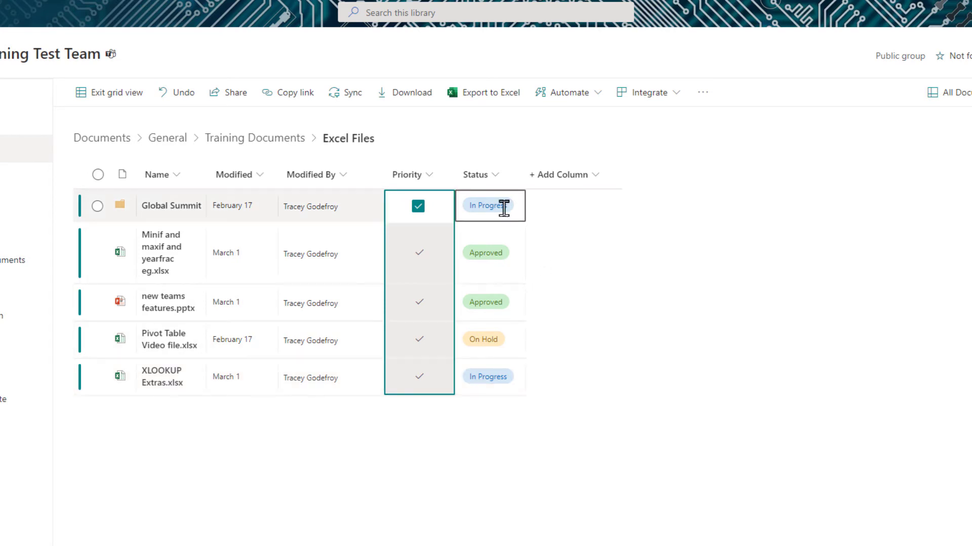
{"action": "left_click", "coordinate": [87, 99]}
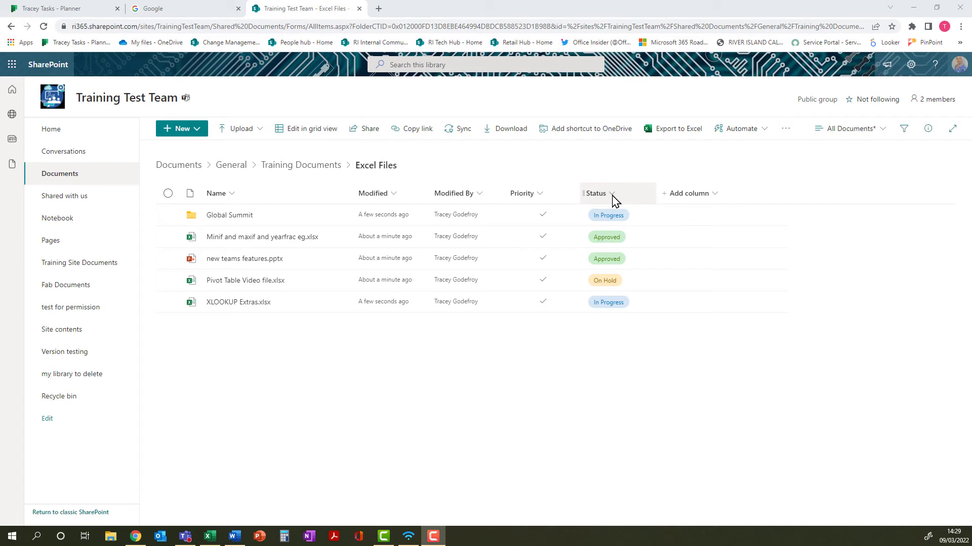
Sort the library by Status from A to Z and filter it to show only In Progress items
{"action": "left_click", "coordinate": [614, 198]}
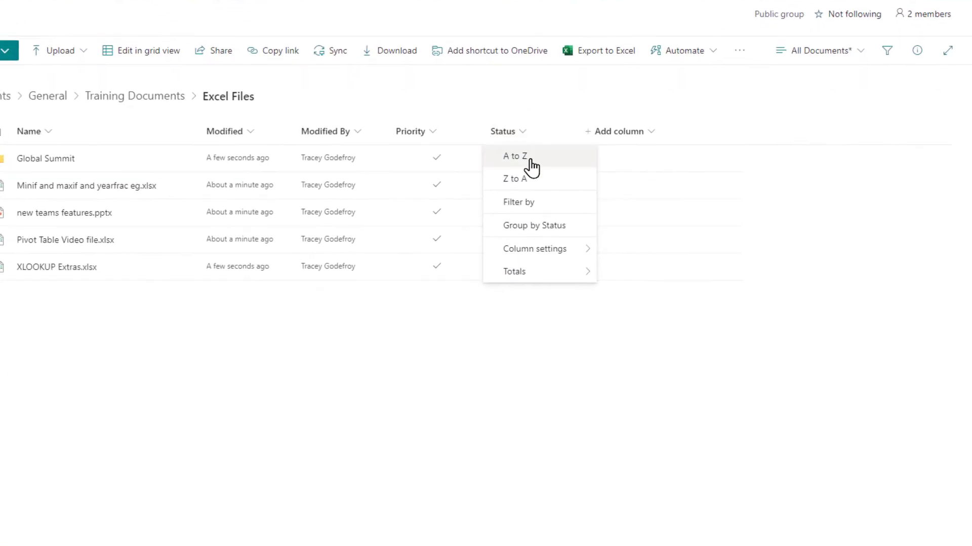
{"action": "left_click", "coordinate": [532, 166]}
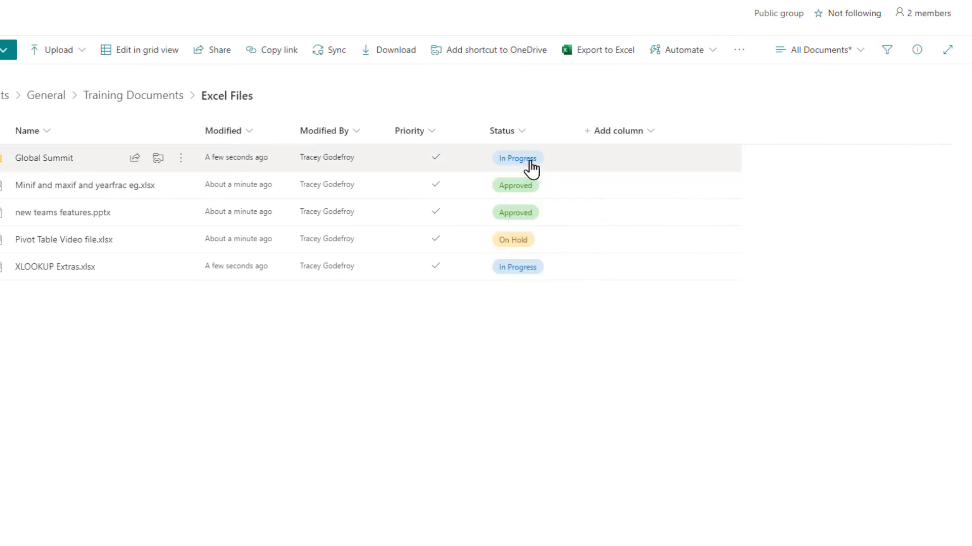
{"action": "left_click", "coordinate": [532, 133]}
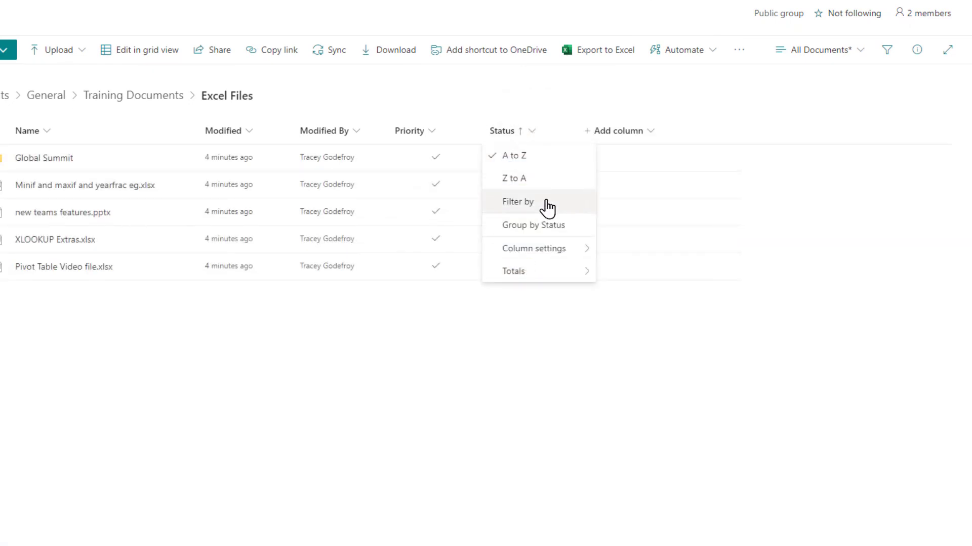
{"action": "left_click", "coordinate": [547, 206]}
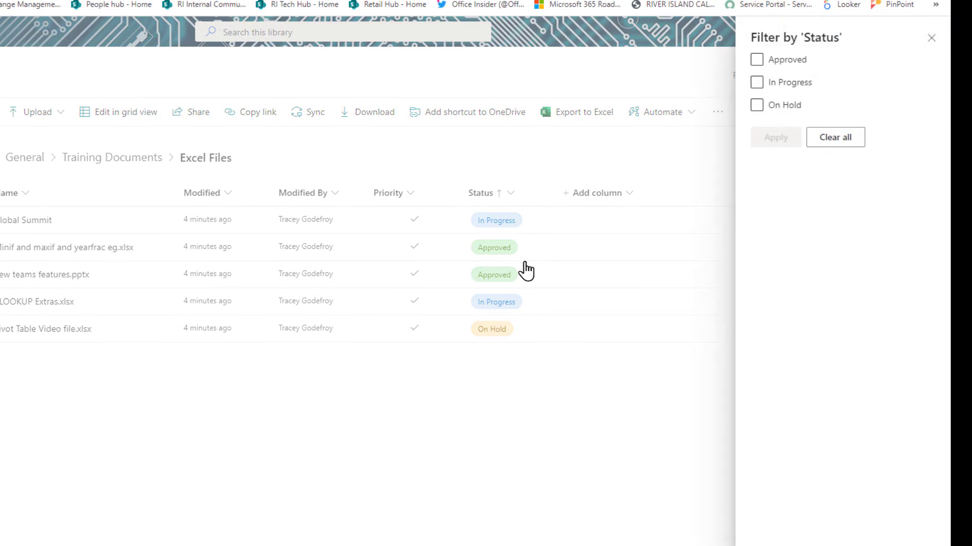
{"action": "left_click", "coordinate": [758, 105]}
{"action": "left_click", "coordinate": [757, 83]}
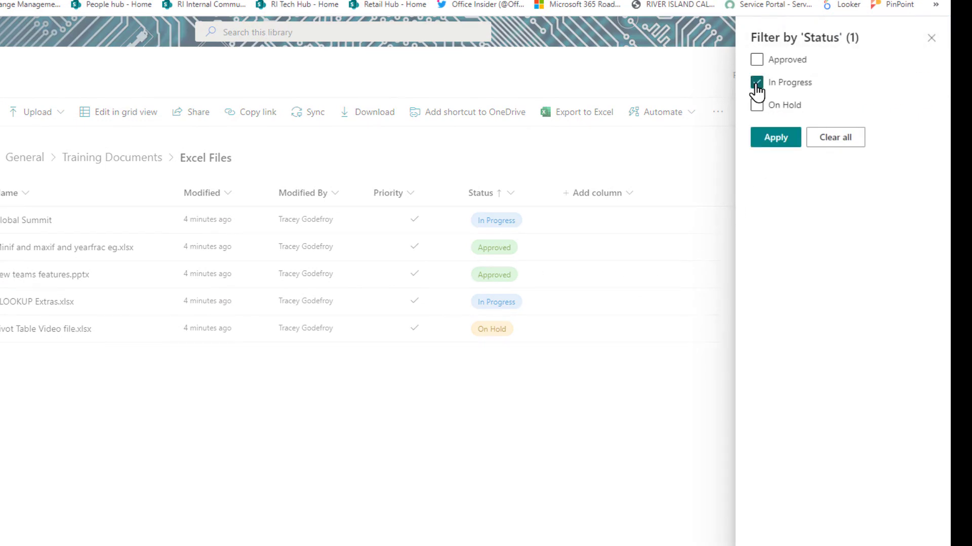
{"action": "left_click", "coordinate": [763, 142]}
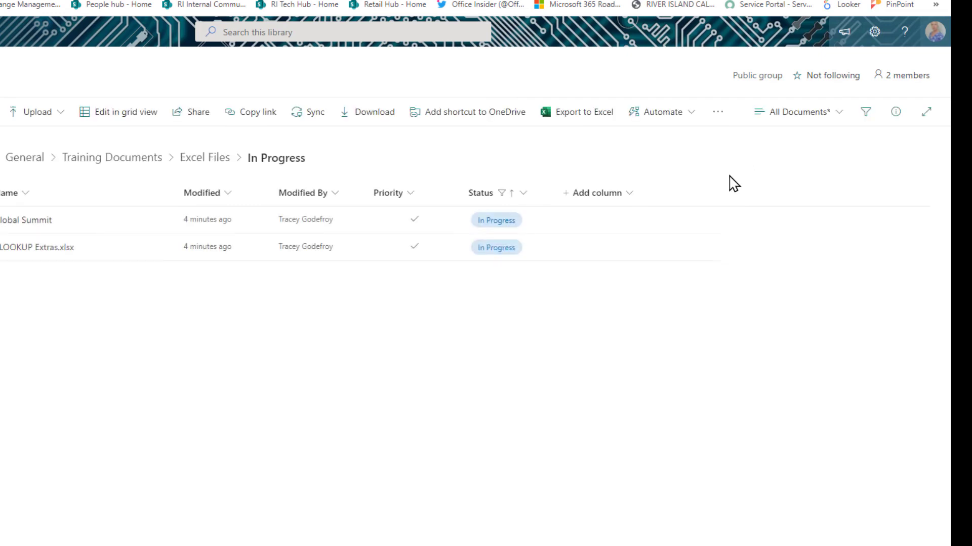
Clear the In Progress filter from the Status column and apply the change to the library view
{"action": "left_click", "coordinate": [521, 196]}
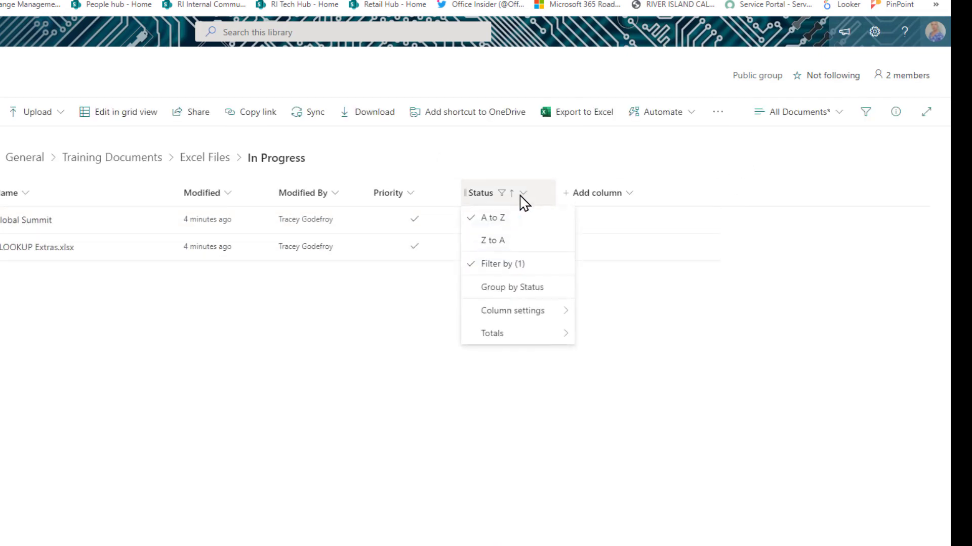
{"action": "left_click", "coordinate": [474, 264]}
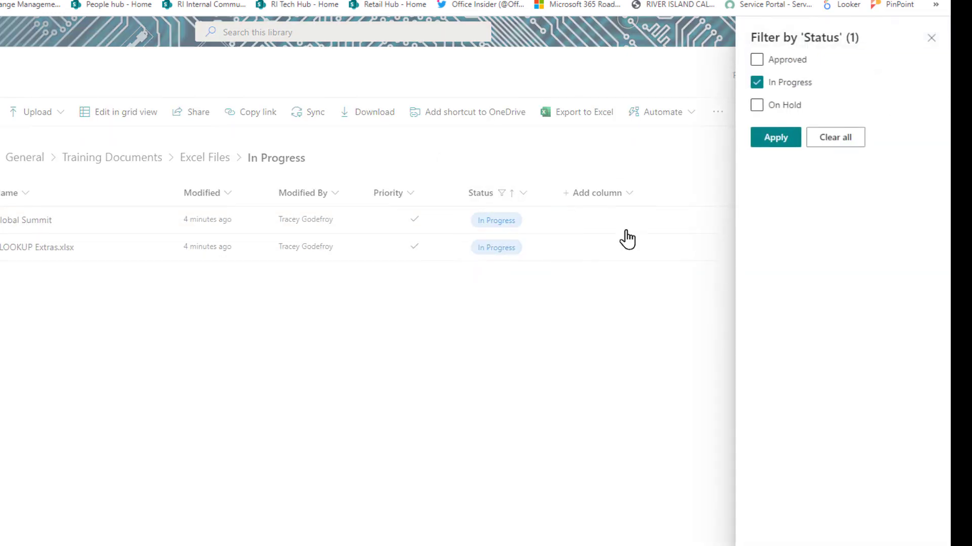
{"action": "left_click", "coordinate": [820, 144]}
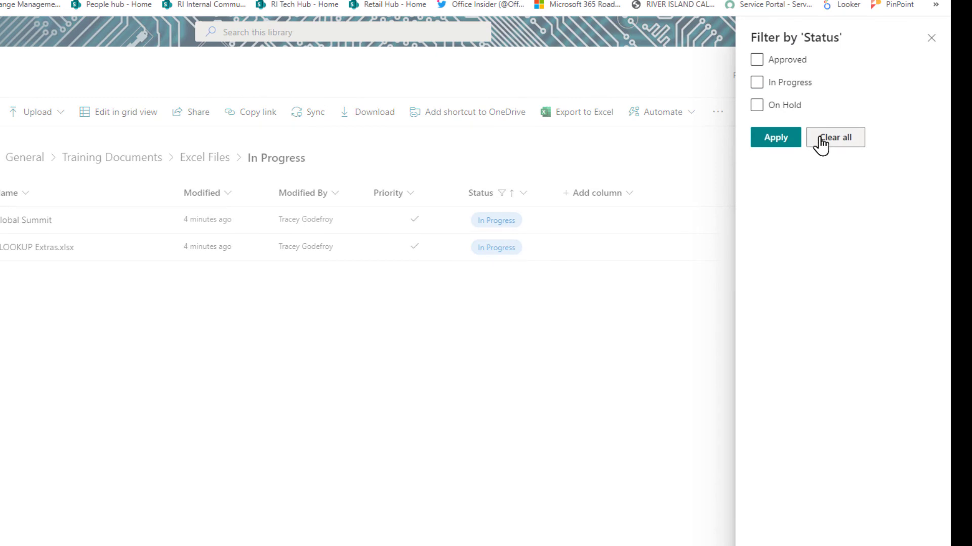
{"action": "left_click", "coordinate": [768, 146]}
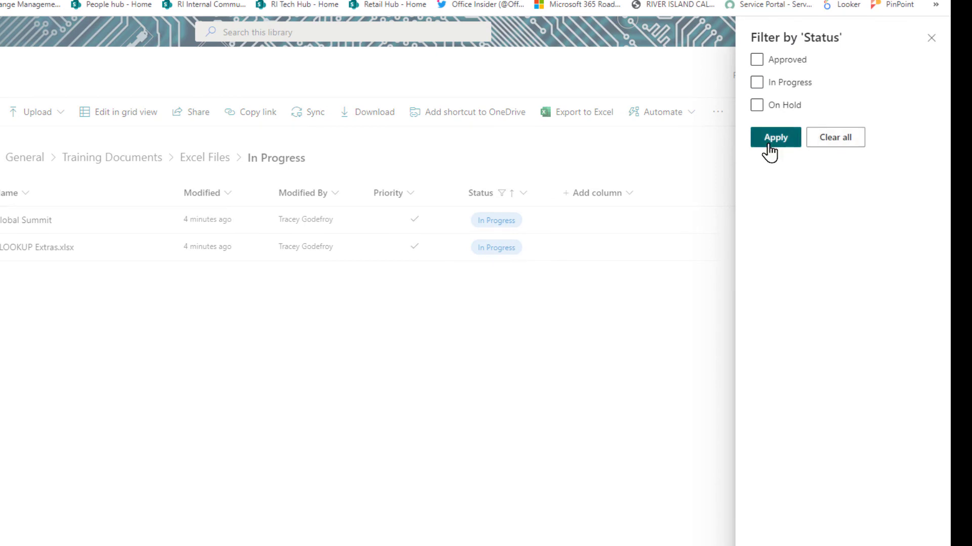
Group the library's files by Status and remove that grouping again
{"action": "left_click", "coordinate": [509, 193]}
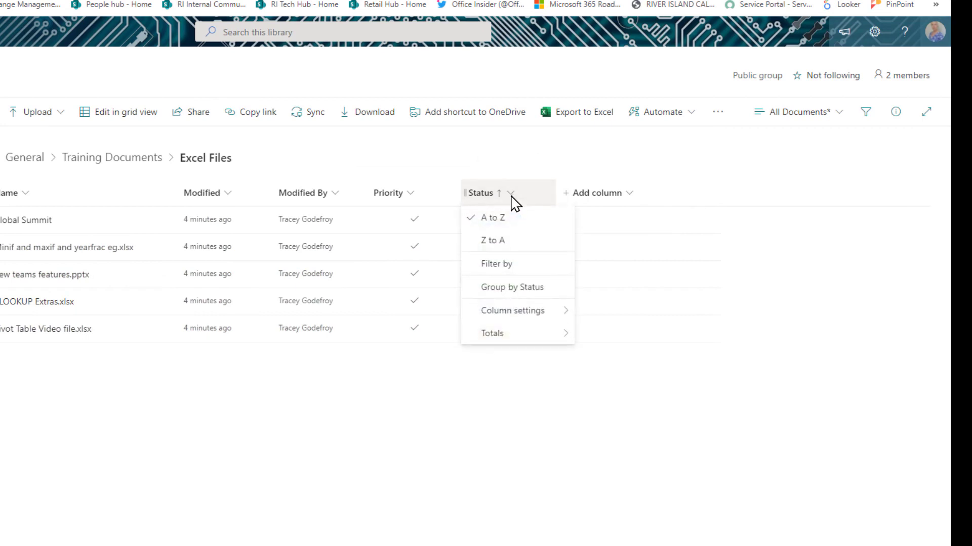
{"action": "left_click", "coordinate": [522, 292]}
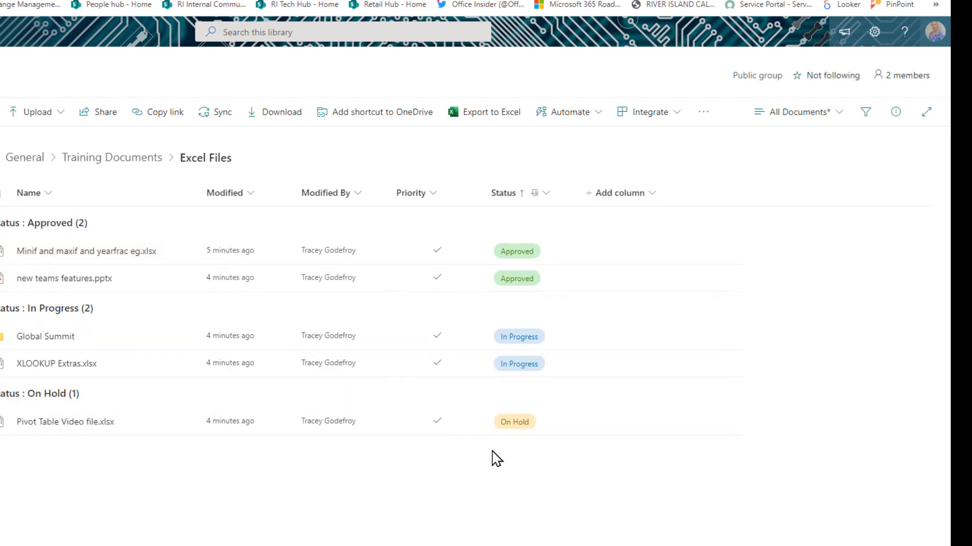
{"action": "left_click", "coordinate": [544, 196]}
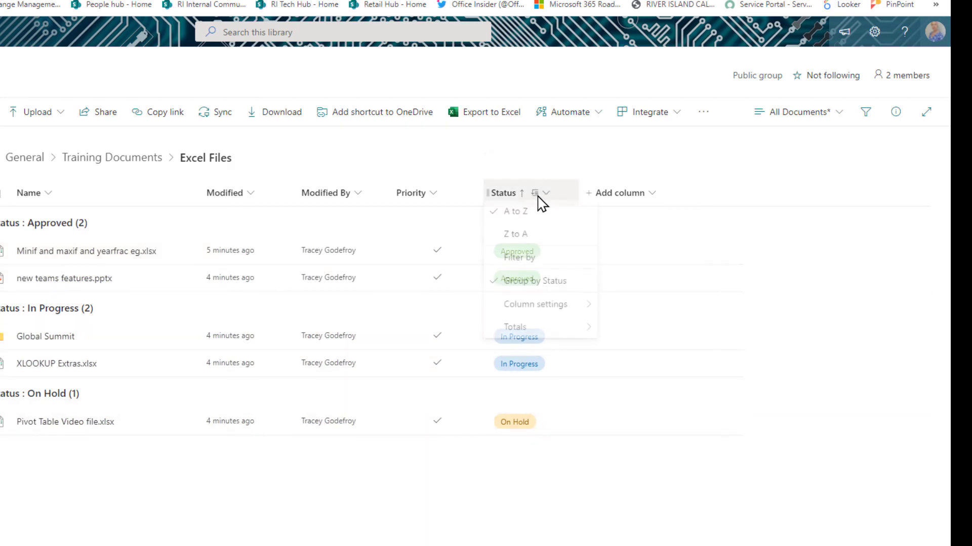
{"action": "left_click", "coordinate": [506, 287]}
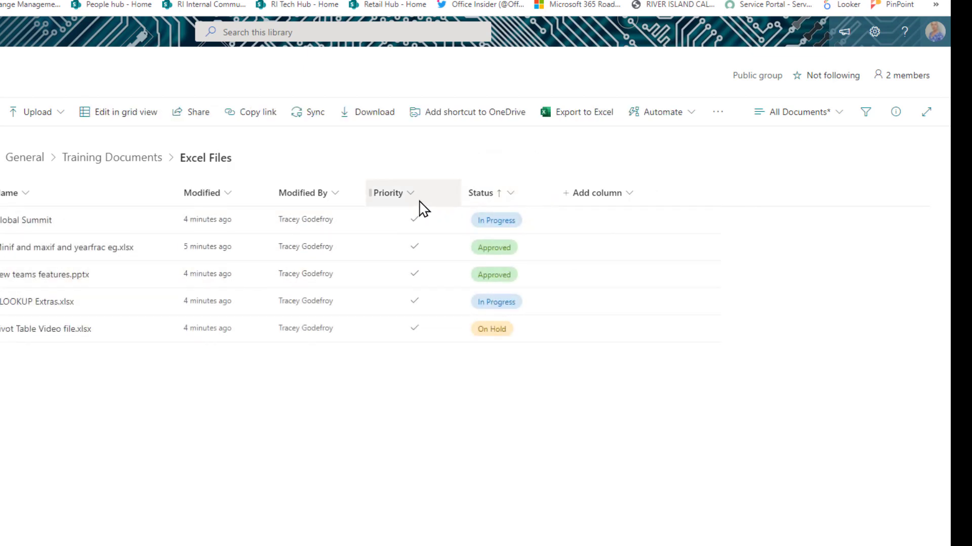
Open the Status column for editing, allow values to be added manually, and close the column settings
{"action": "left_click", "coordinate": [515, 199]}
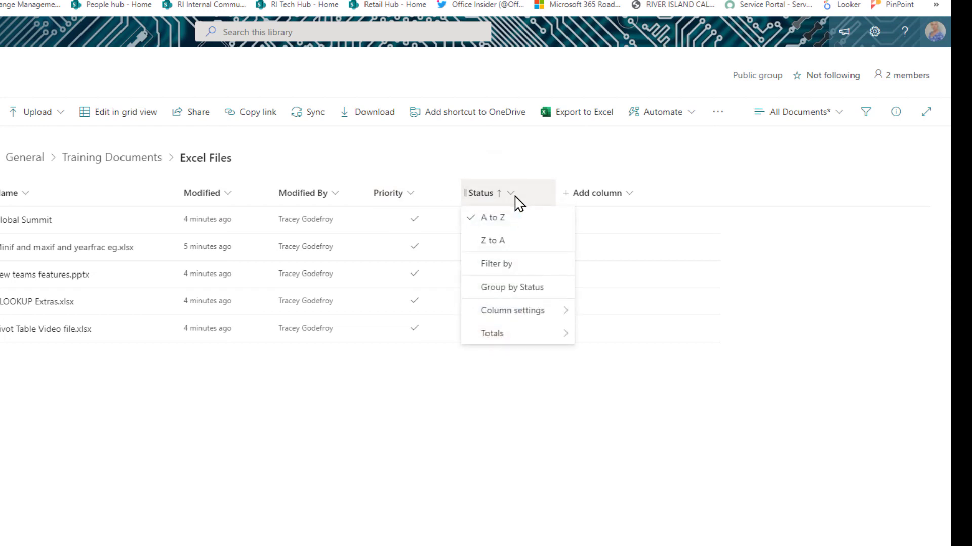
{"action": "mouse_move", "coordinate": [523, 321]}
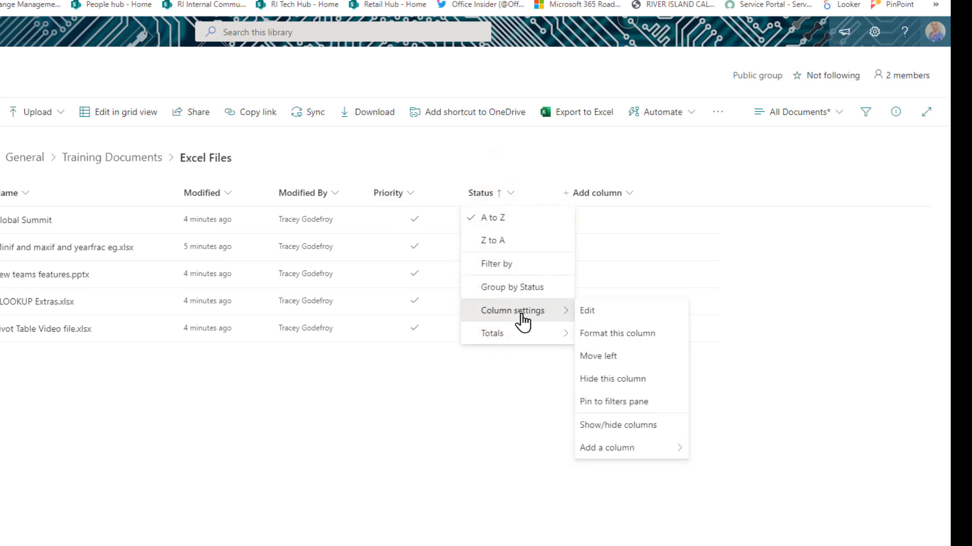
{"action": "left_click", "coordinate": [602, 320]}
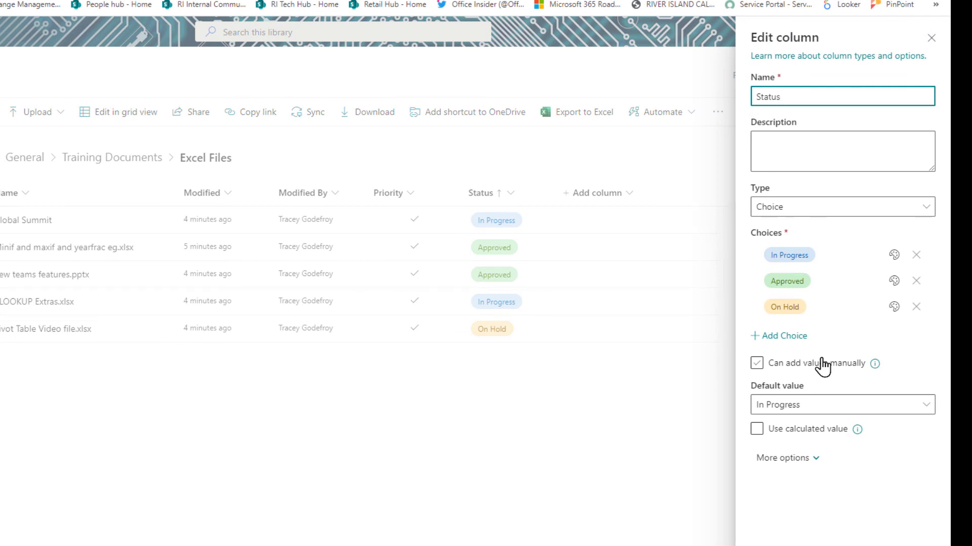
{"action": "left_click", "coordinate": [822, 365]}
{"action": "left_click", "coordinate": [830, 545]}
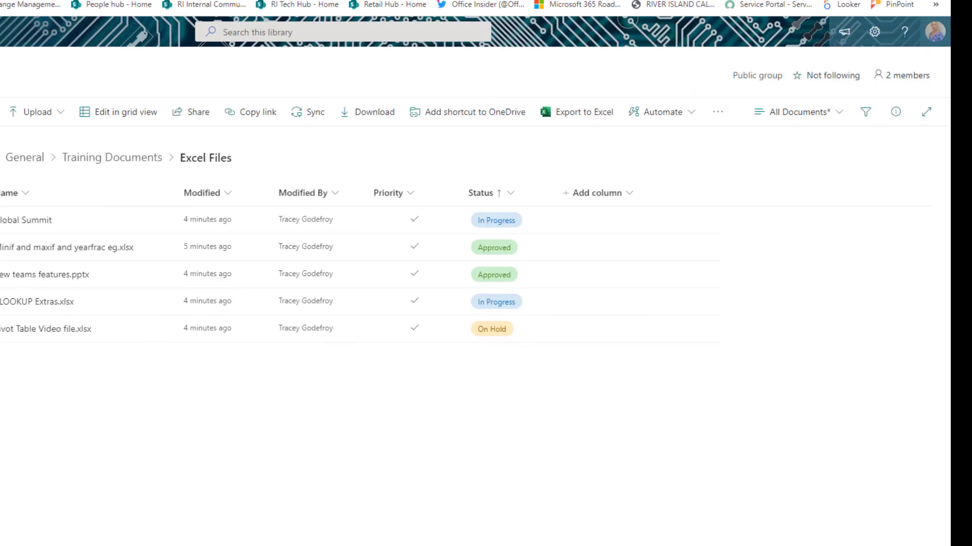